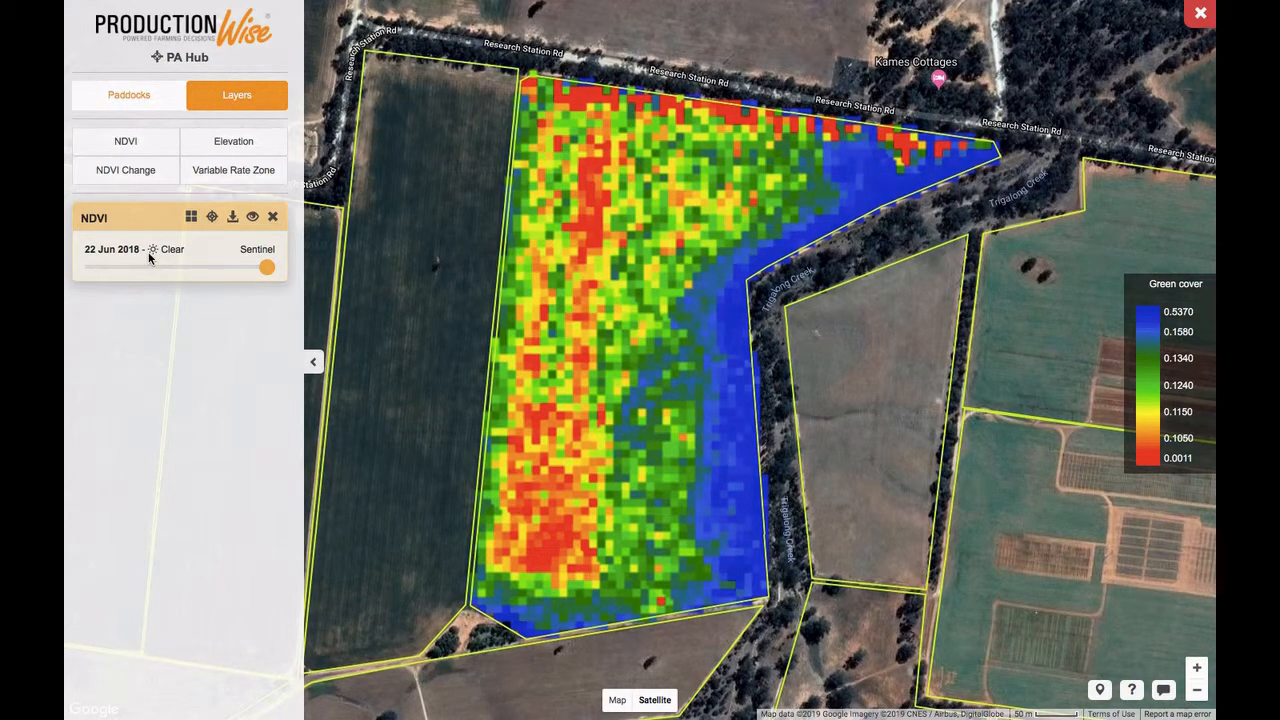
# - Show the 15 Oct 2017 Sentinel NDVI layer on the paddock and remove the 22 Jun 2018 NDVI layer
pyautogui.click(147, 148)
pyautogui.moveTo(768, 50)
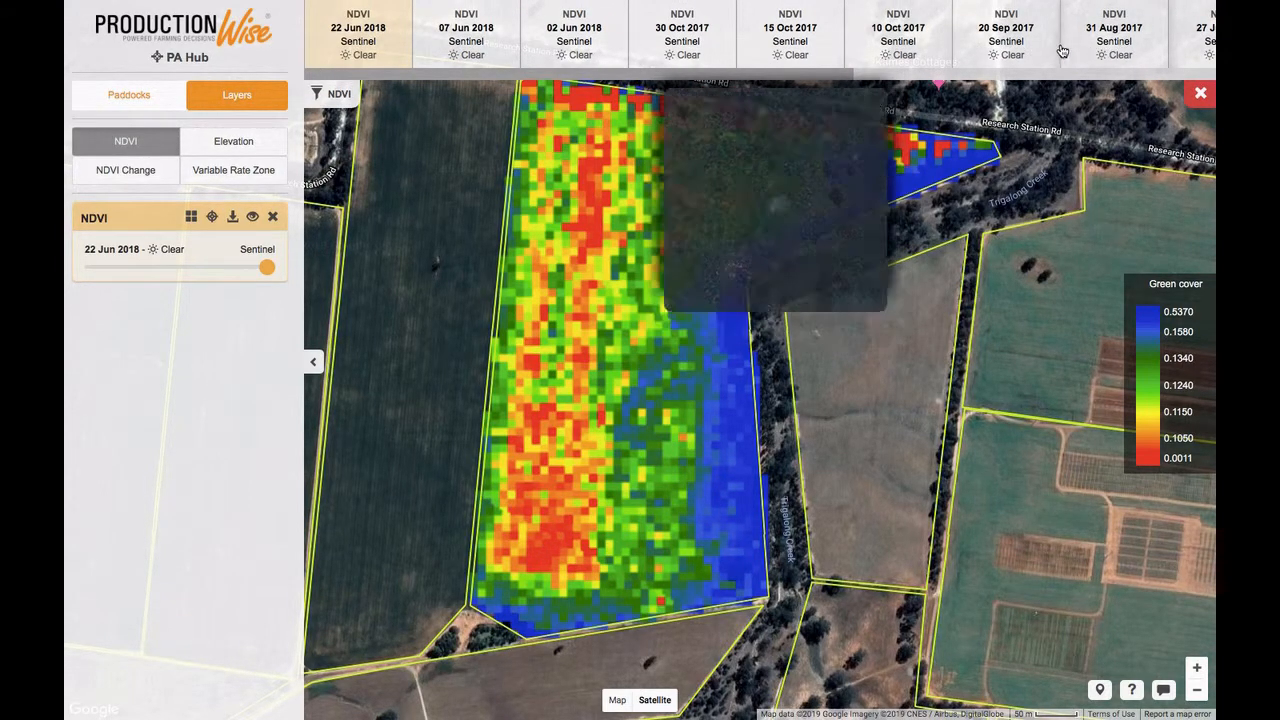
pyautogui.click(780, 35)
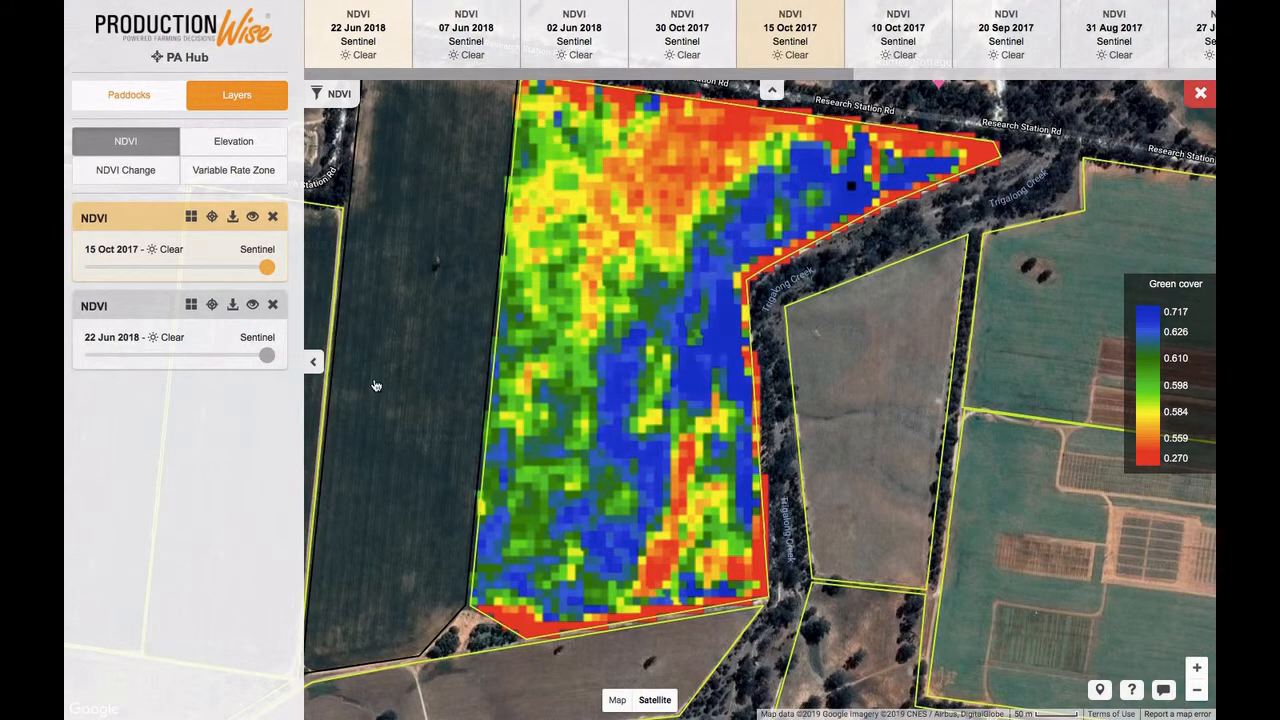
pyautogui.click(274, 306)
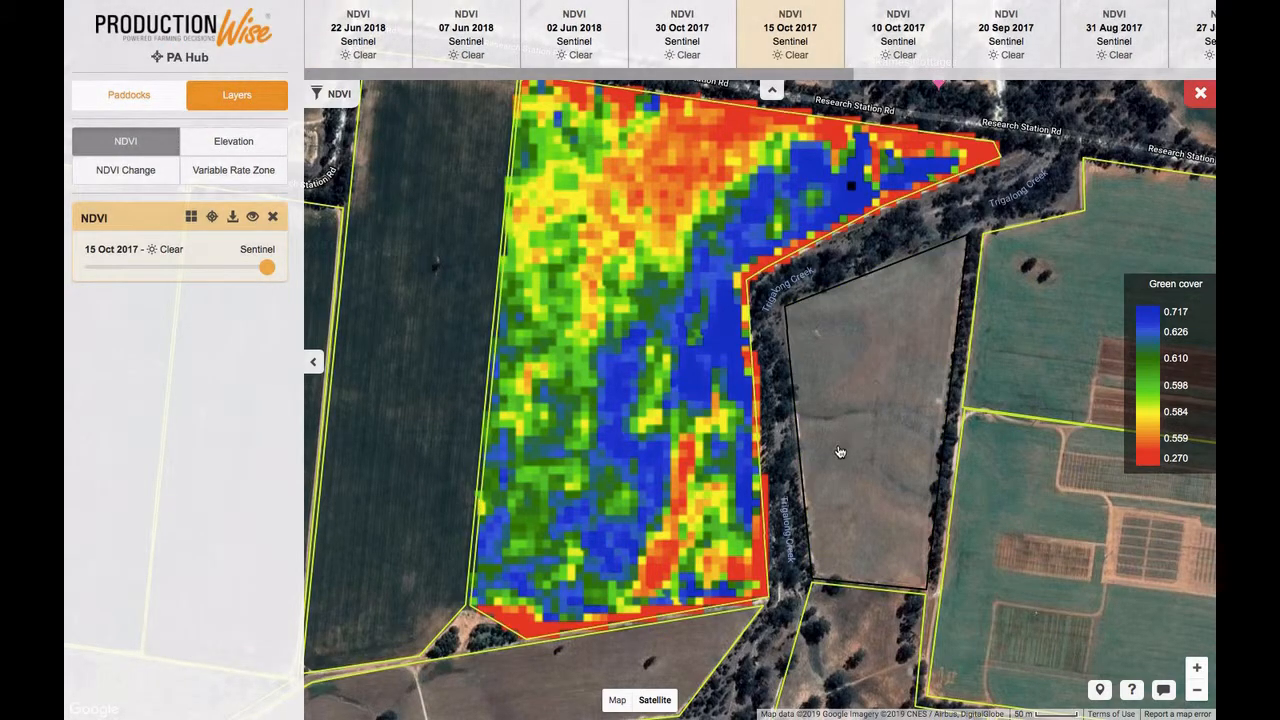
# - View the NDVI layer of the whole paddock in the Green Cover (Standard) colour scale
pyautogui.click(1198, 692)
pyautogui.moveTo(896, 462); pyautogui.dragTo(980, 467)
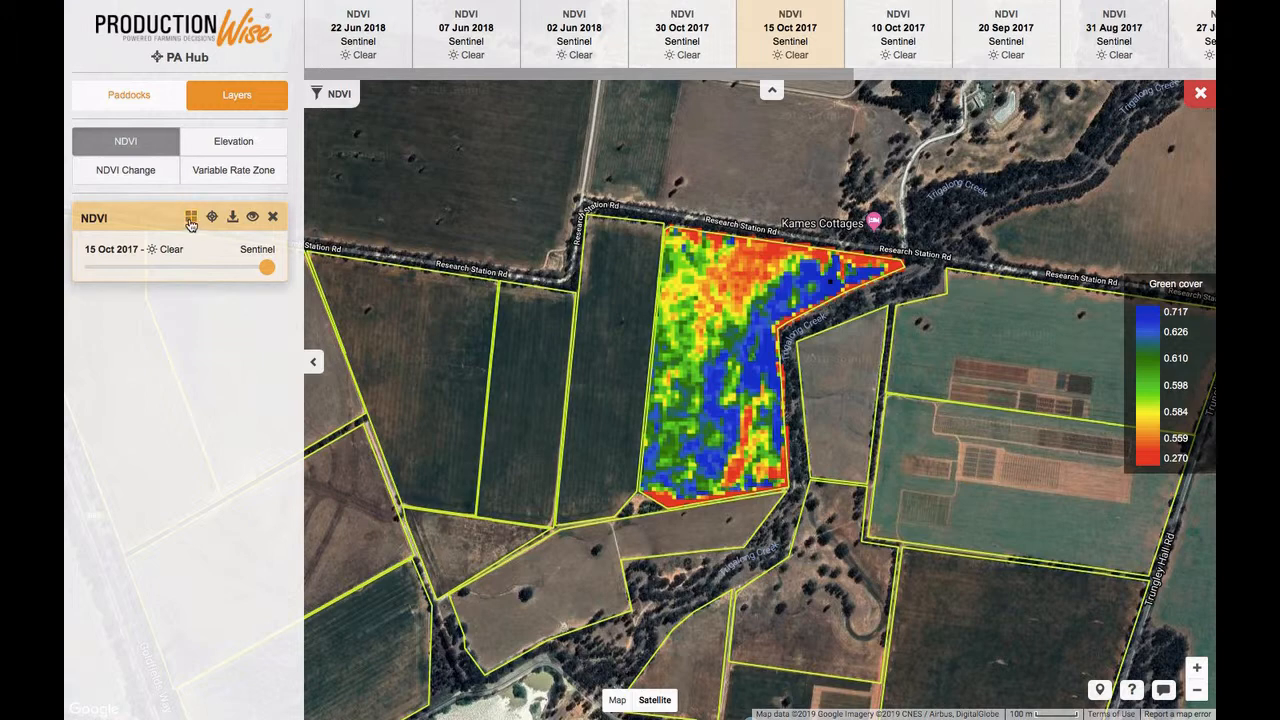
pyautogui.moveTo(1211, 343)
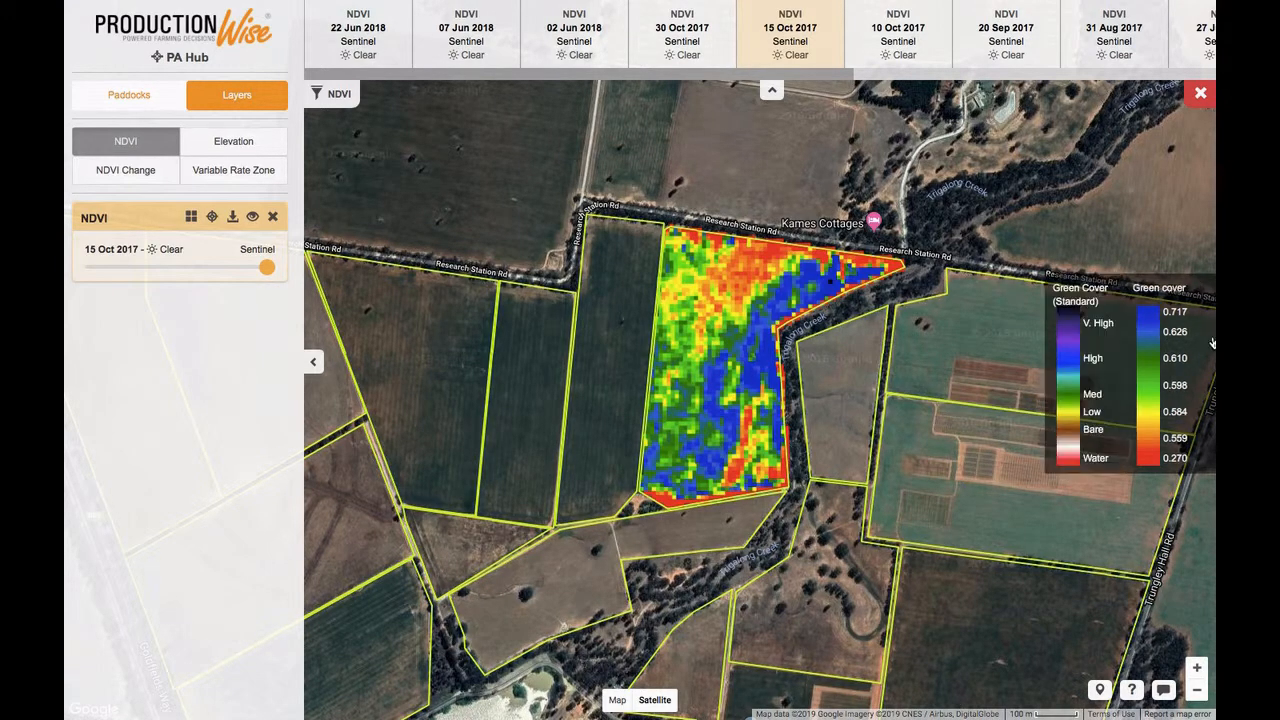
pyautogui.click(1082, 338)
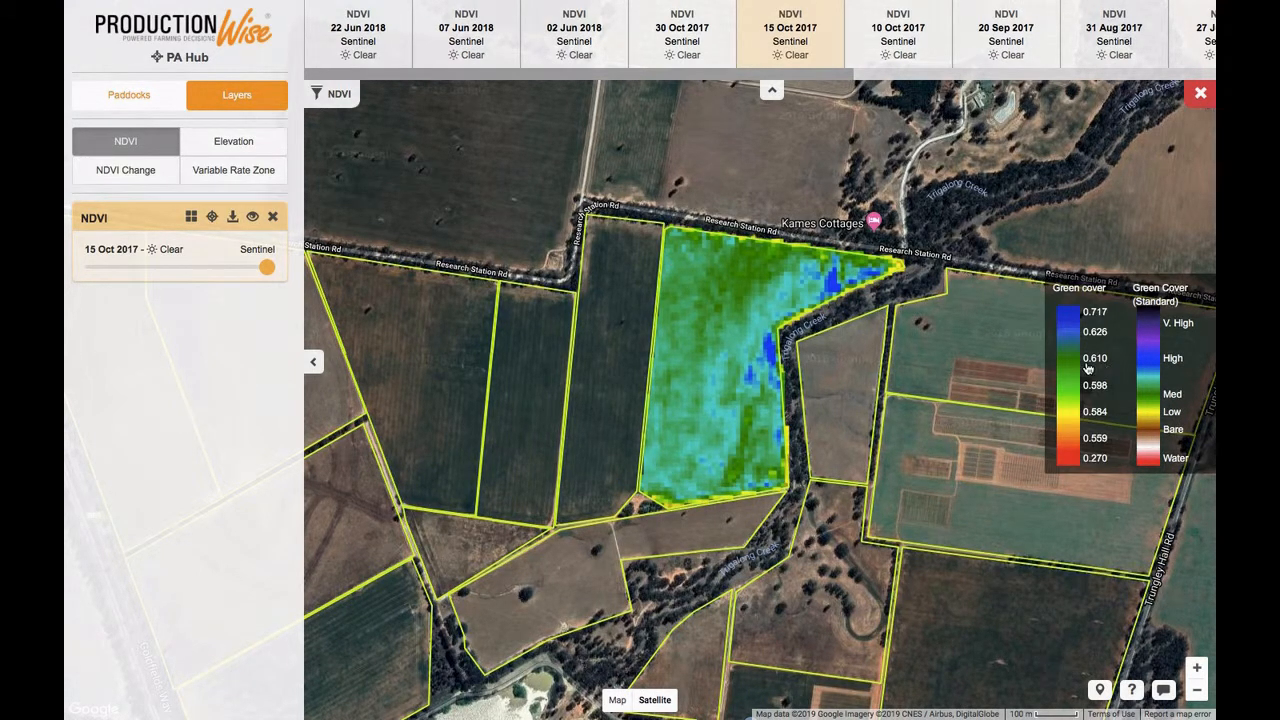
# - Start the Zone Editor from the NDVI layer and create a new template named "Top Dressing - Urea"
pyautogui.click(192, 218)
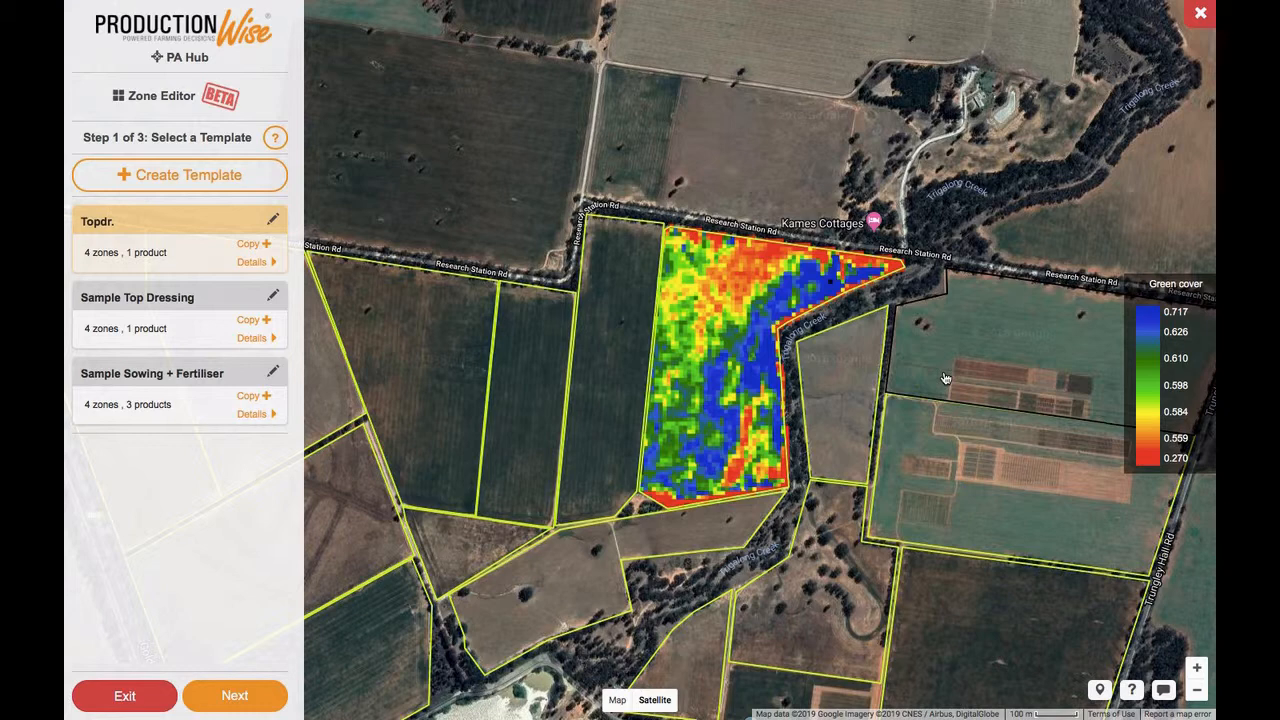
pyautogui.click(160, 174)
pyautogui.click(390, 94)
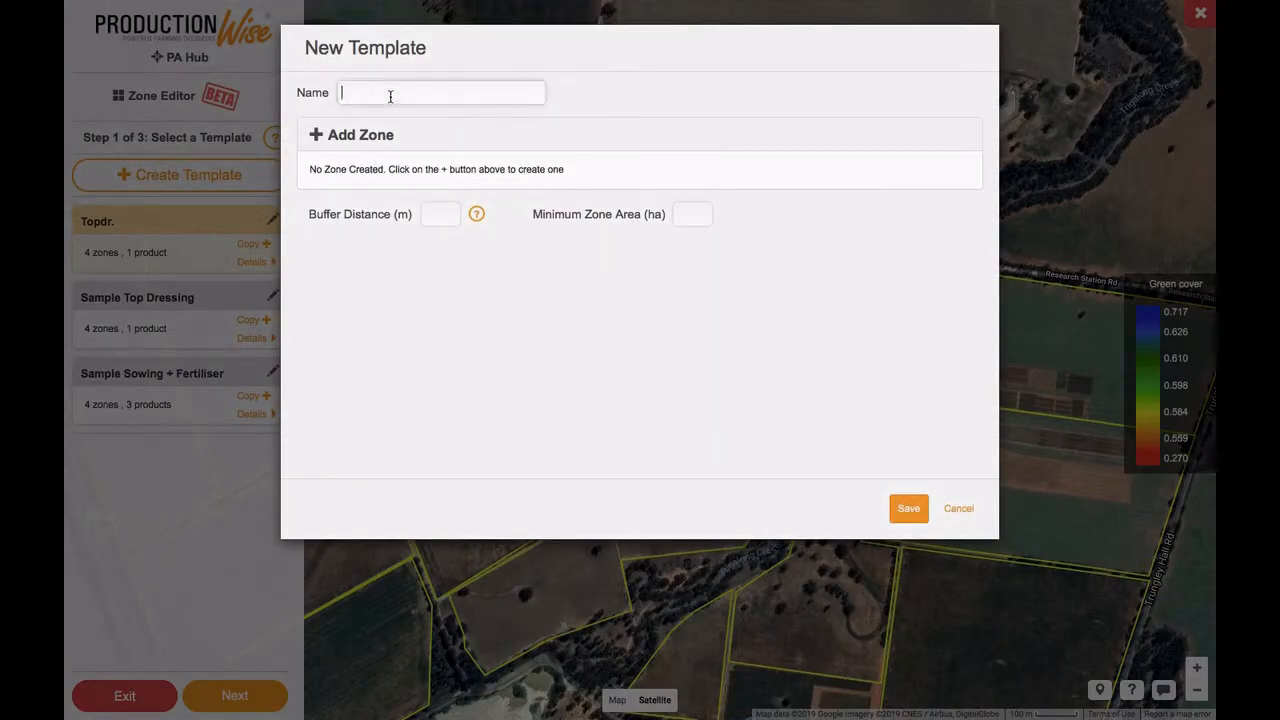
pyautogui.write('Top Dressing - Urea')
pyautogui.click(445, 283)
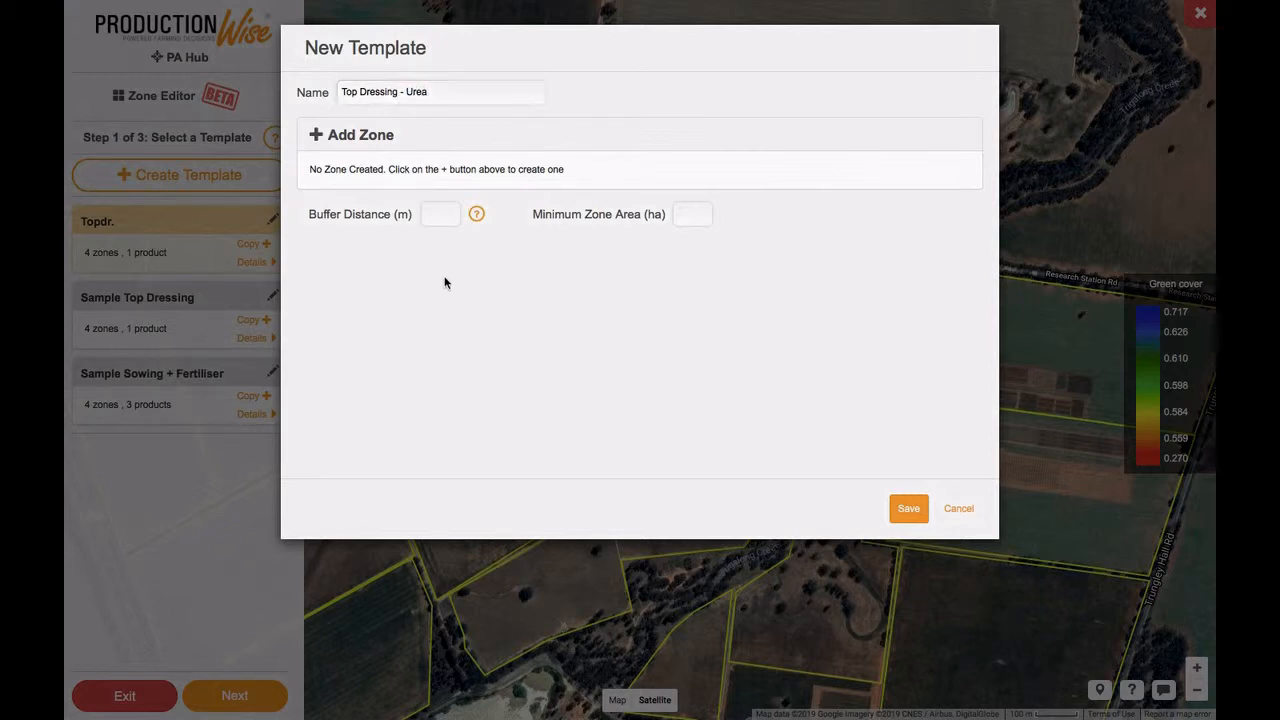
# - Set the template's buffer distance to 10 m and its minimum zone area to 1 ha
pyautogui.click(446, 216)
pyautogui.write('10')
pyautogui.click(692, 213)
pyautogui.click(694, 214)
pyautogui.write('1')
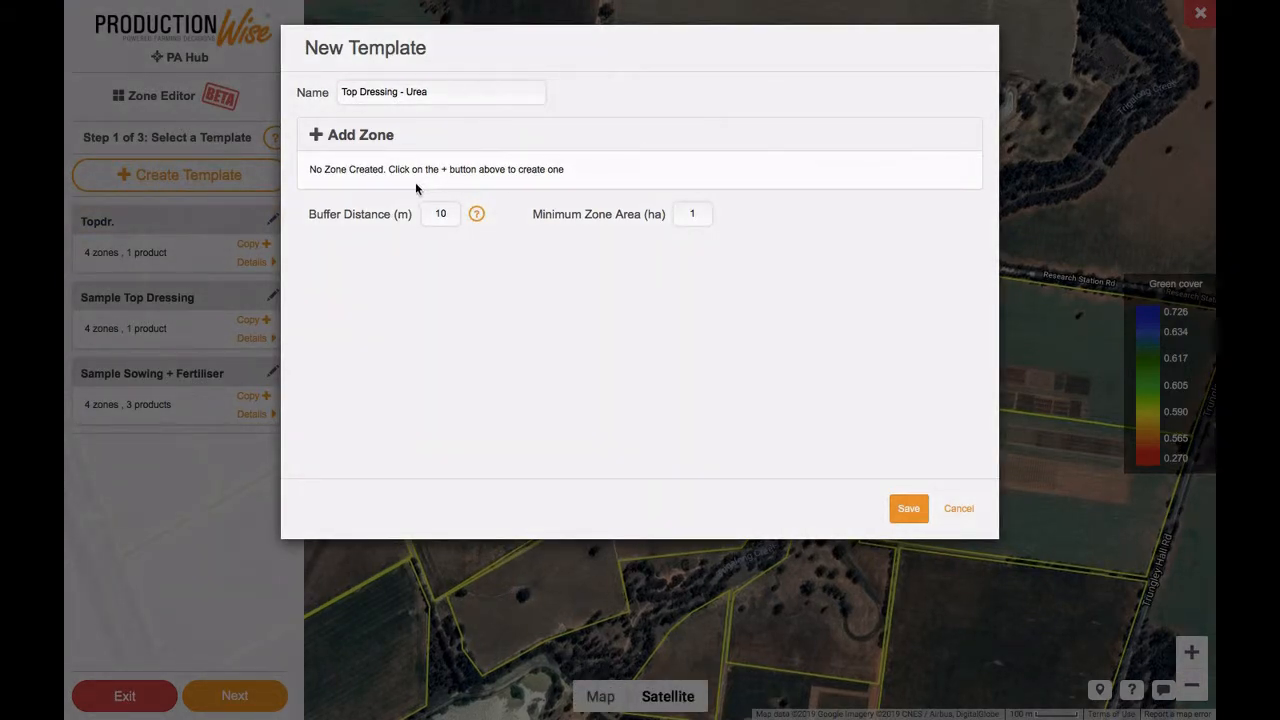
# - Add four zones to the template
pyautogui.click(334, 136)
pyautogui.click(318, 141)
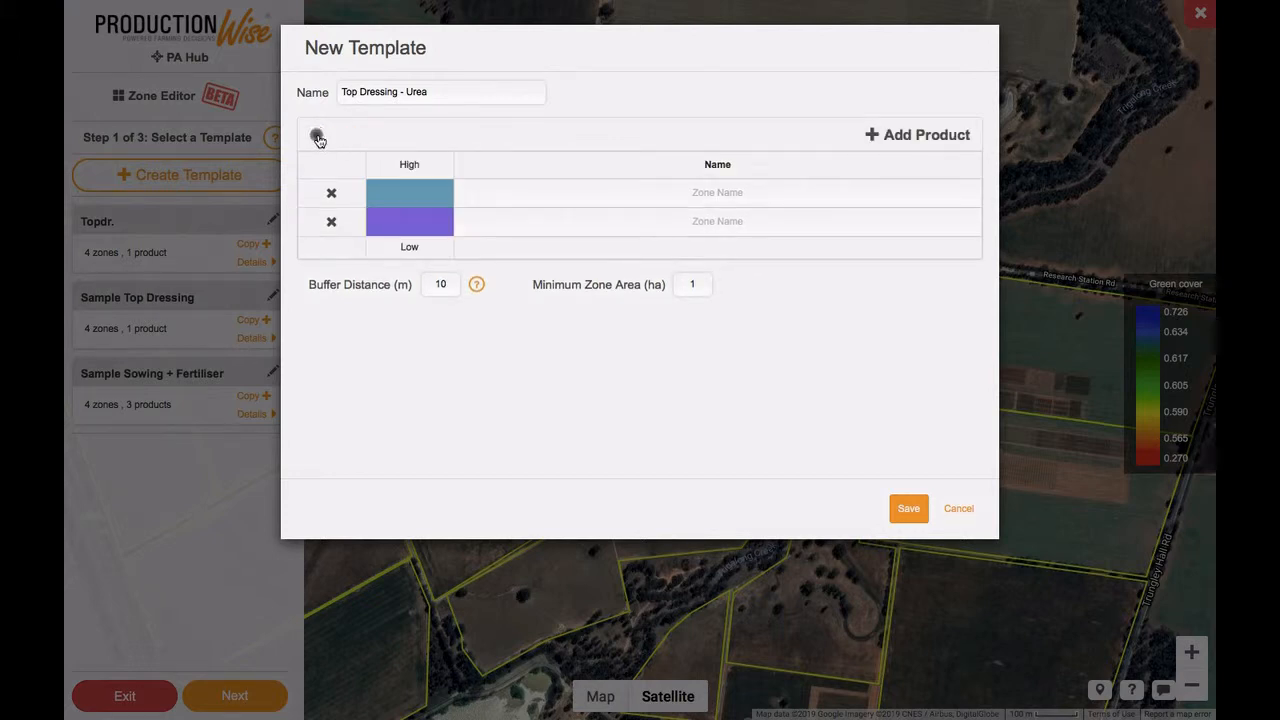
pyautogui.click(318, 141)
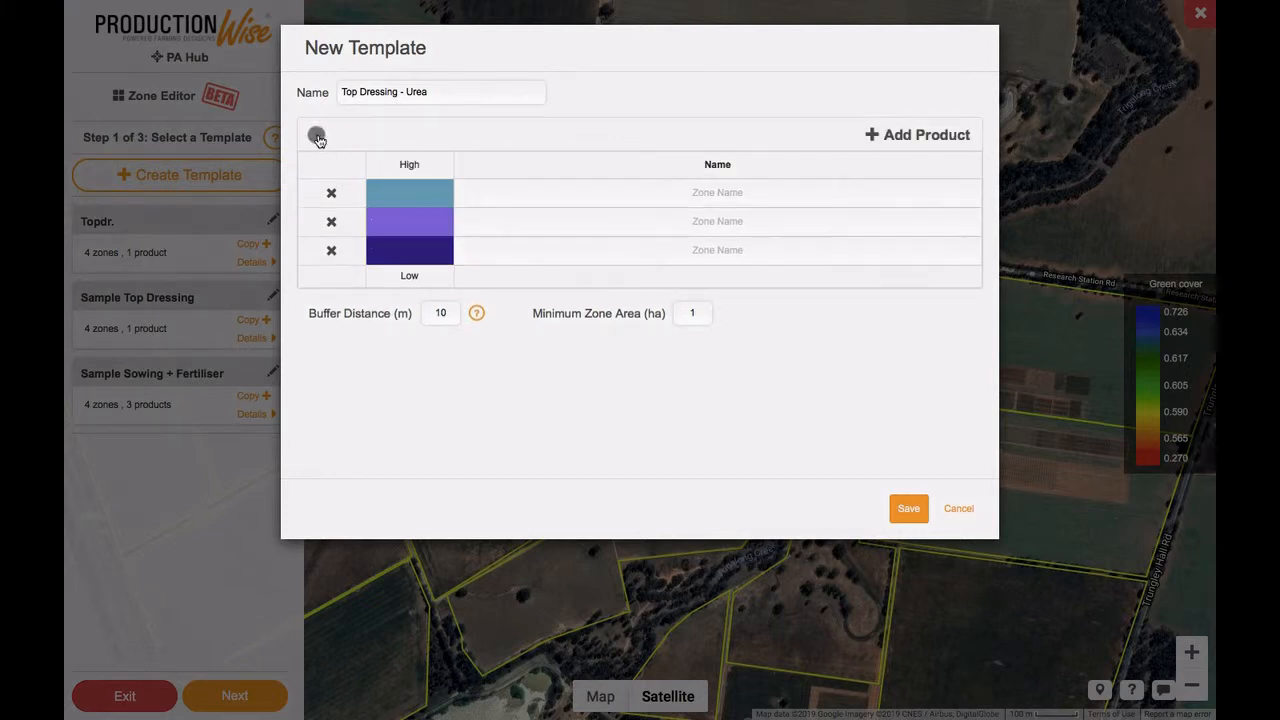
pyautogui.click(318, 141)
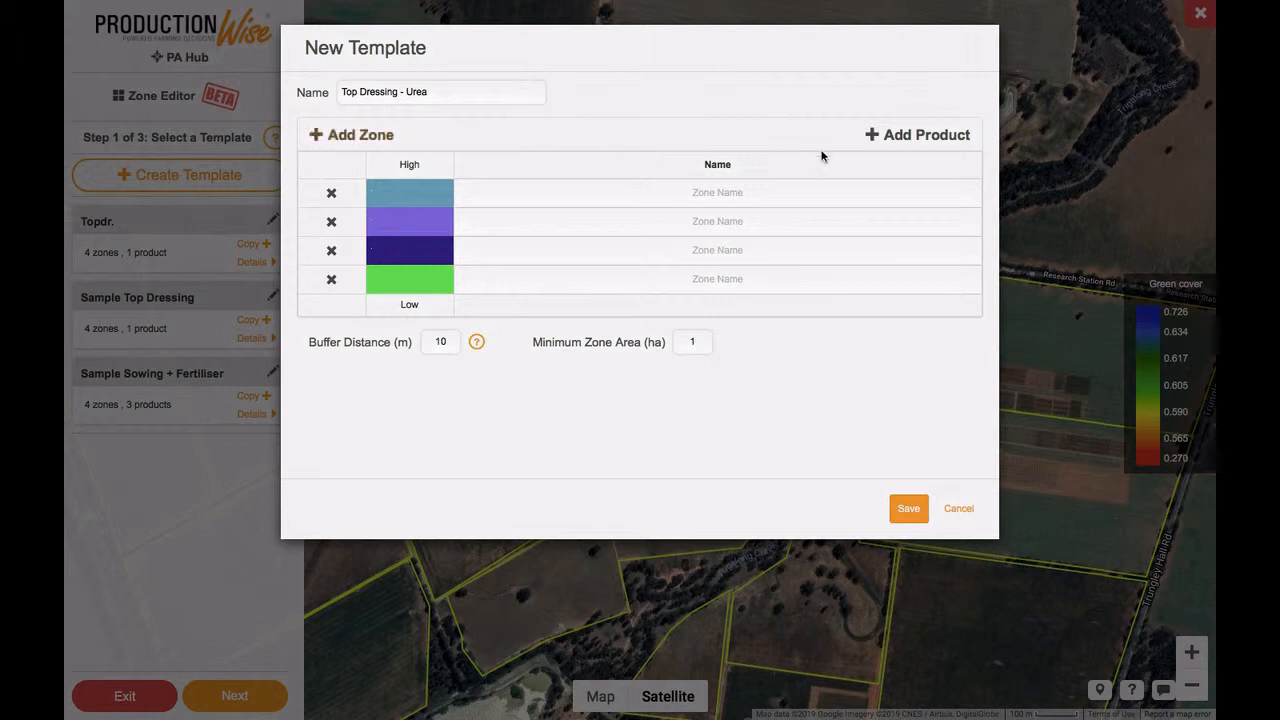
# - Add the fertiliser product Urea Granular to the template with kg/ha as its rate unit
pyautogui.click(882, 134)
pyautogui.click(566, 96)
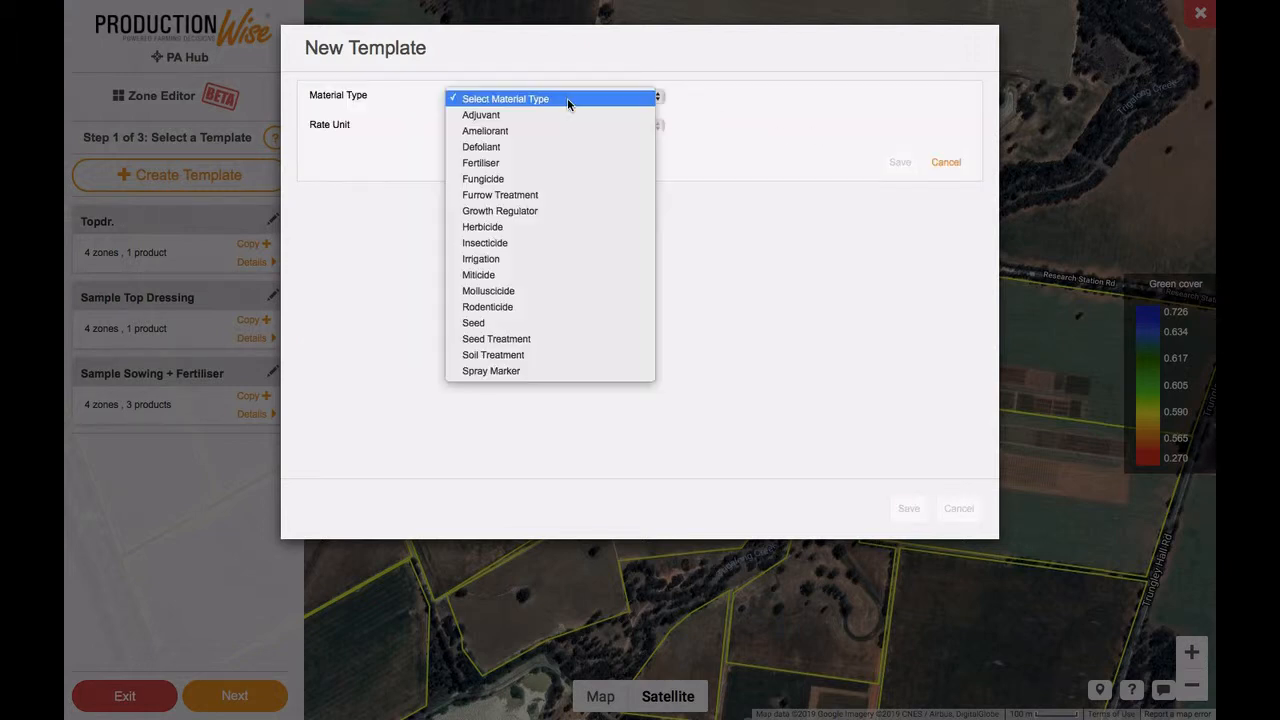
pyautogui.click(519, 161)
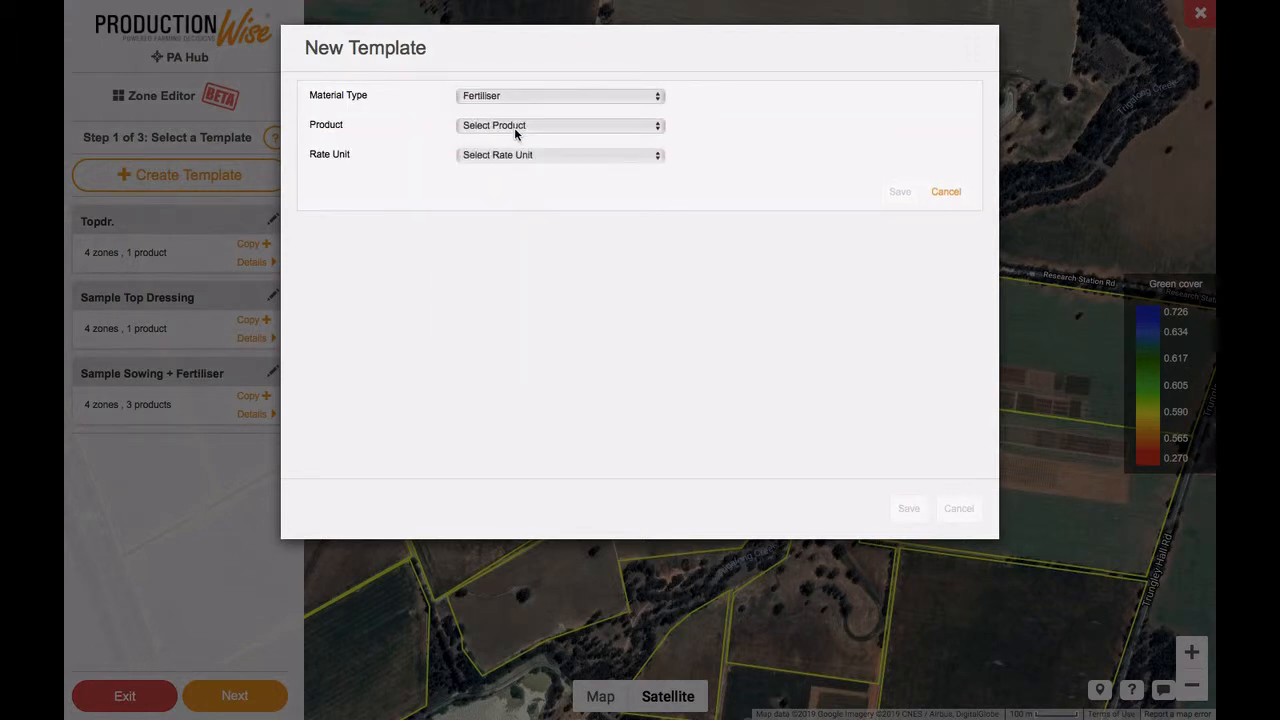
pyautogui.click(514, 125)
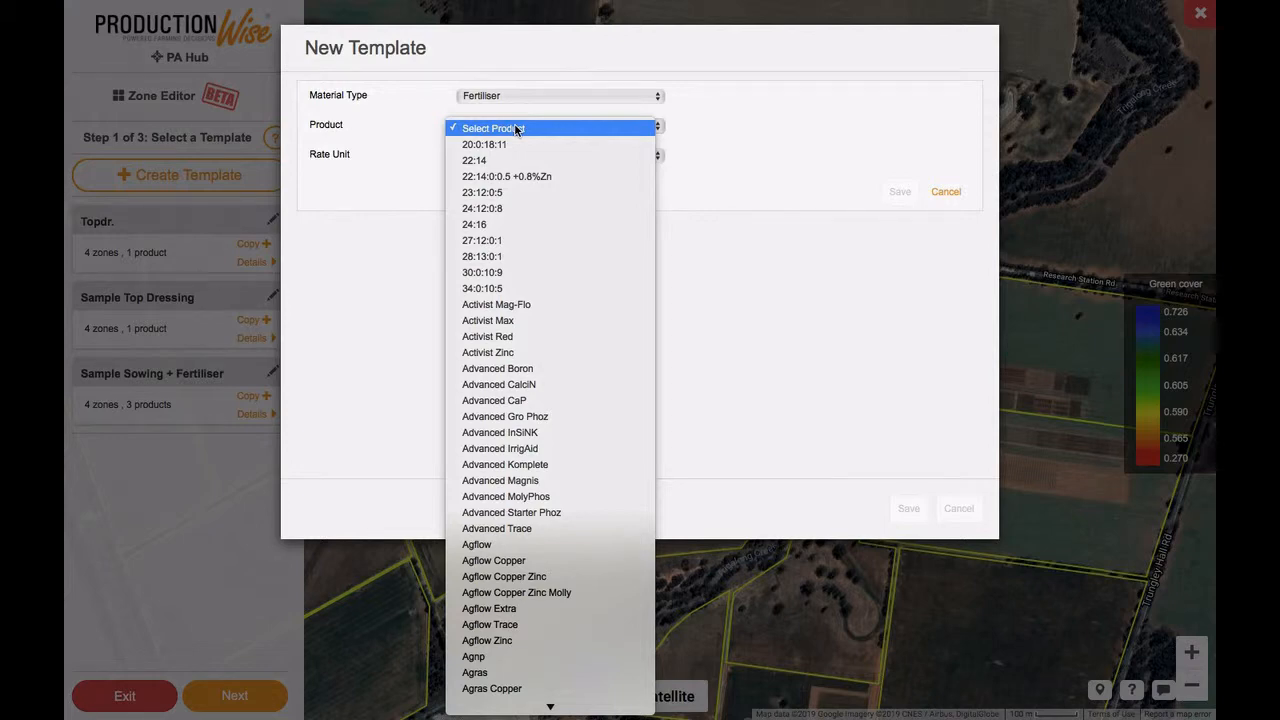
pyautogui.write('urea')
pyautogui.press('Return')
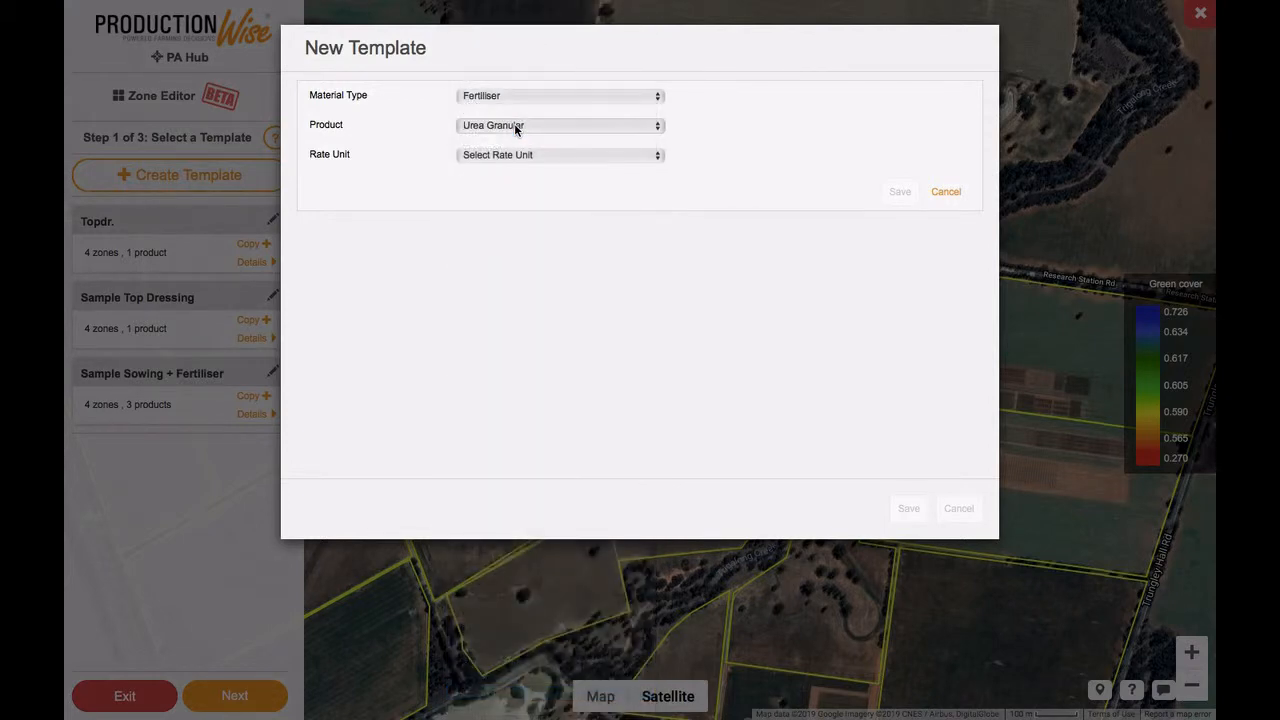
pyautogui.click(505, 158)
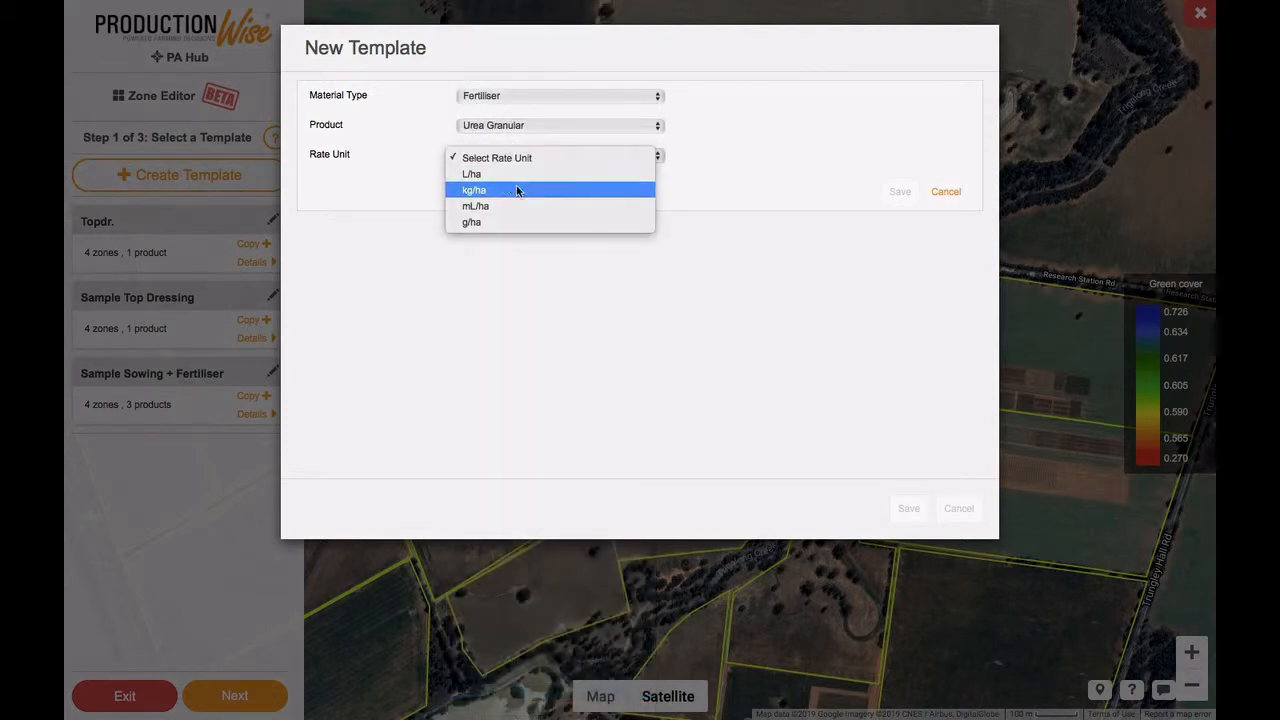
pyautogui.click(516, 190)
pyautogui.click(902, 193)
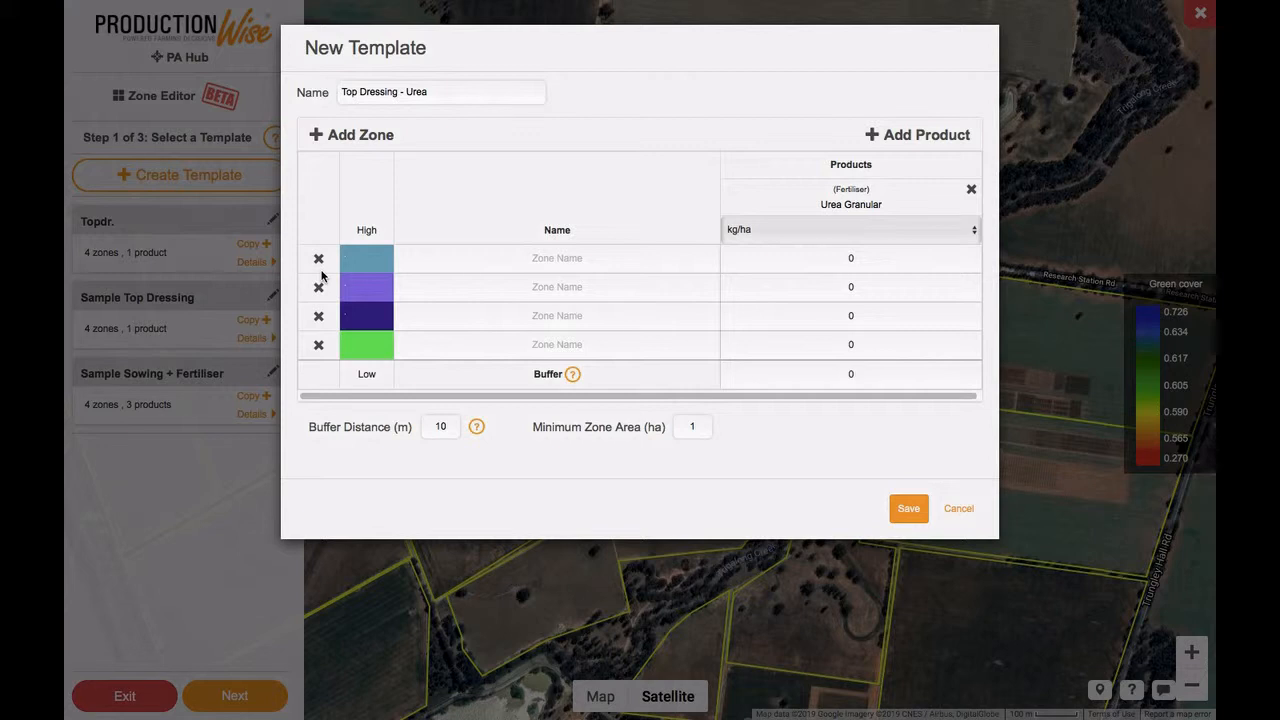
# - Set the urea rates of the four zones, from high to low, to 10, 30, 50 and 70 kg/ha
pyautogui.click(849, 258)
pyautogui.write('10')
pyautogui.click(824, 289)
pyautogui.write('30')
pyautogui.click(837, 316)
pyautogui.write('50')
pyautogui.click(822, 352)
pyautogui.write('70')
# - Name the four zones, from high to low, High NDVI, Med - High NDVI, Med - Low NDVI and Low NDVI
pyautogui.click(560, 258)
pyautogui.write('High NDVI')
pyautogui.click(559, 286)
pyautogui.write('Med - High NDVI')
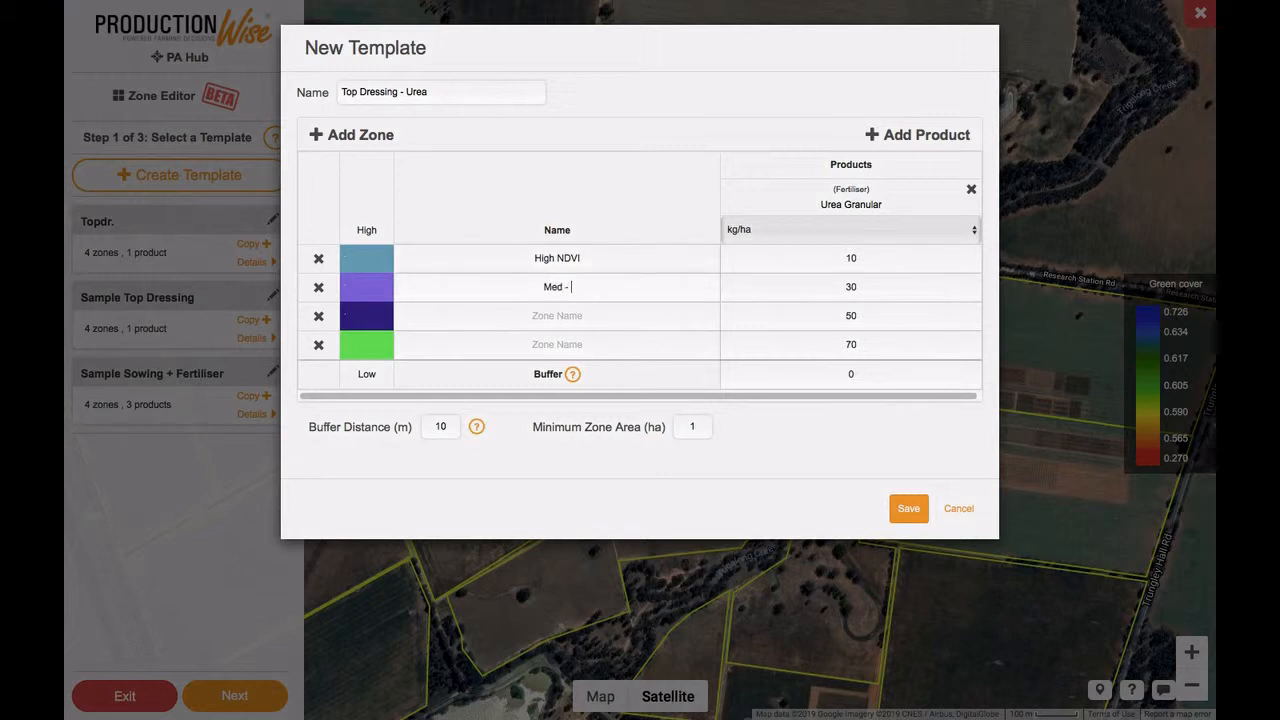
pyautogui.click(585, 315)
pyautogui.write('Med - Low NDVI')
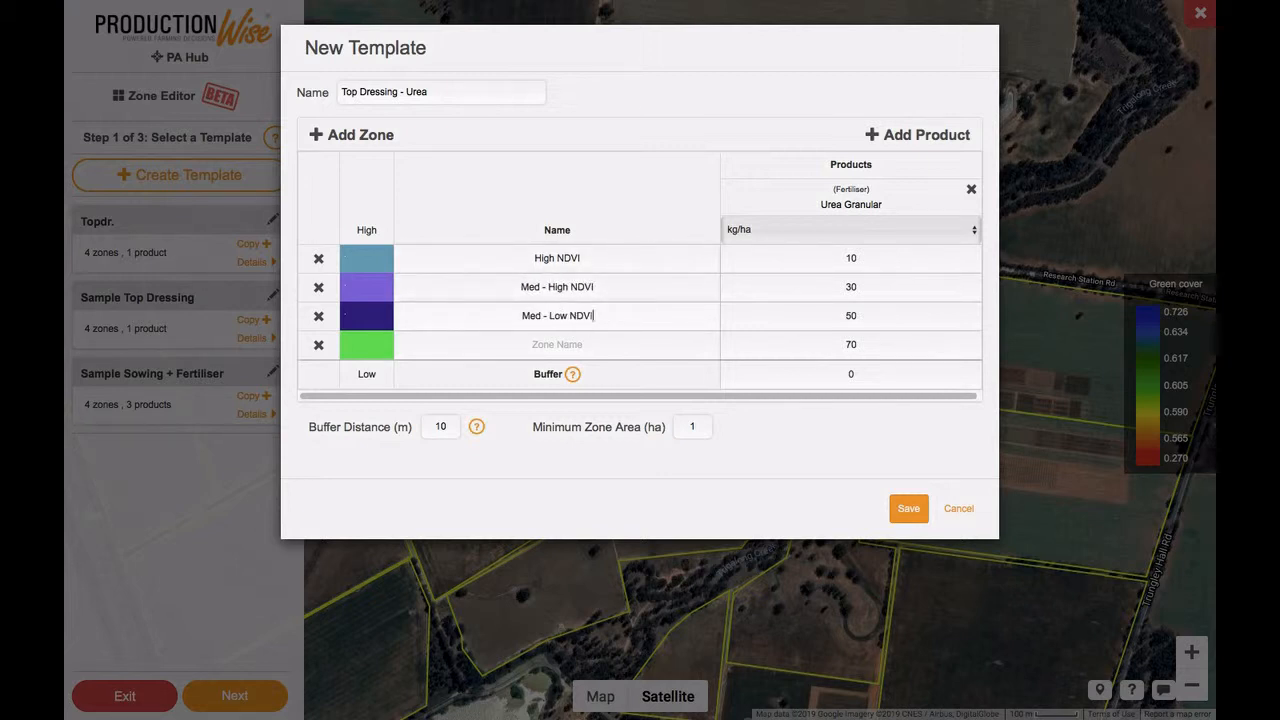
pyautogui.click(560, 344)
pyautogui.write('Low NDVI')
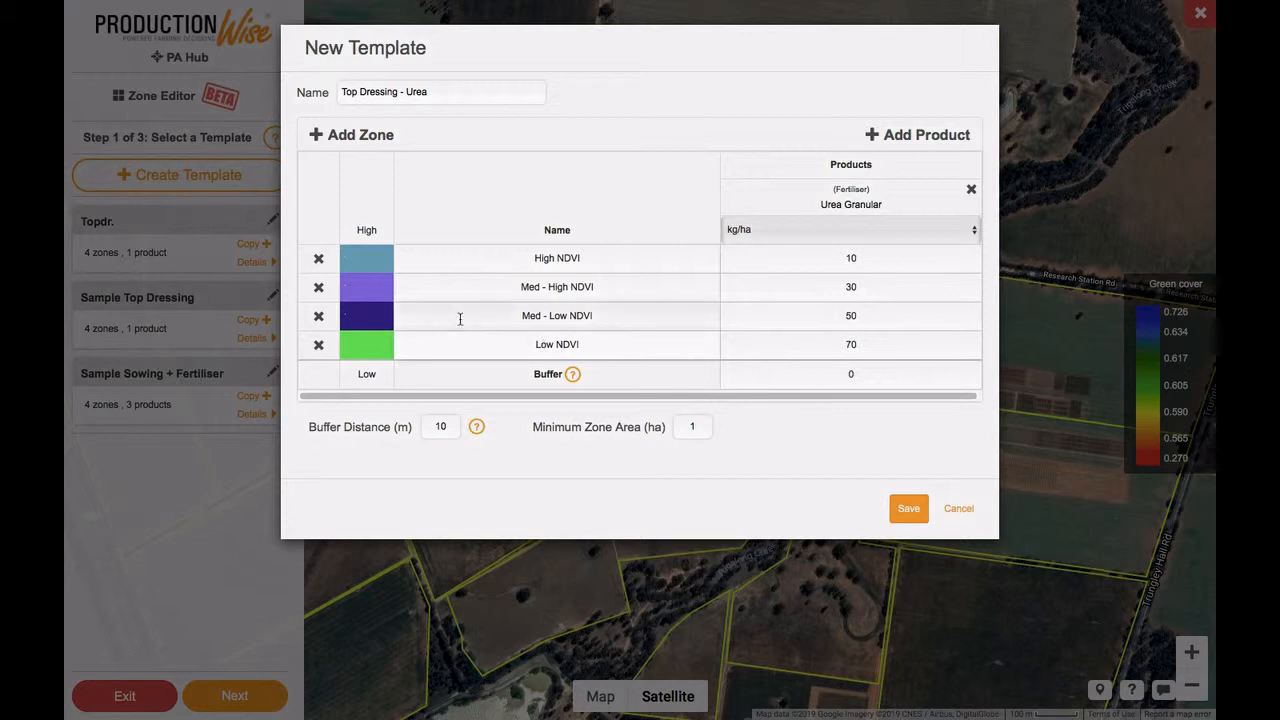
# - Colour the High NDVI zone dark green and the Med - High NDVI zone medium green
pyautogui.click(367, 258)
pyautogui.click(511, 354)
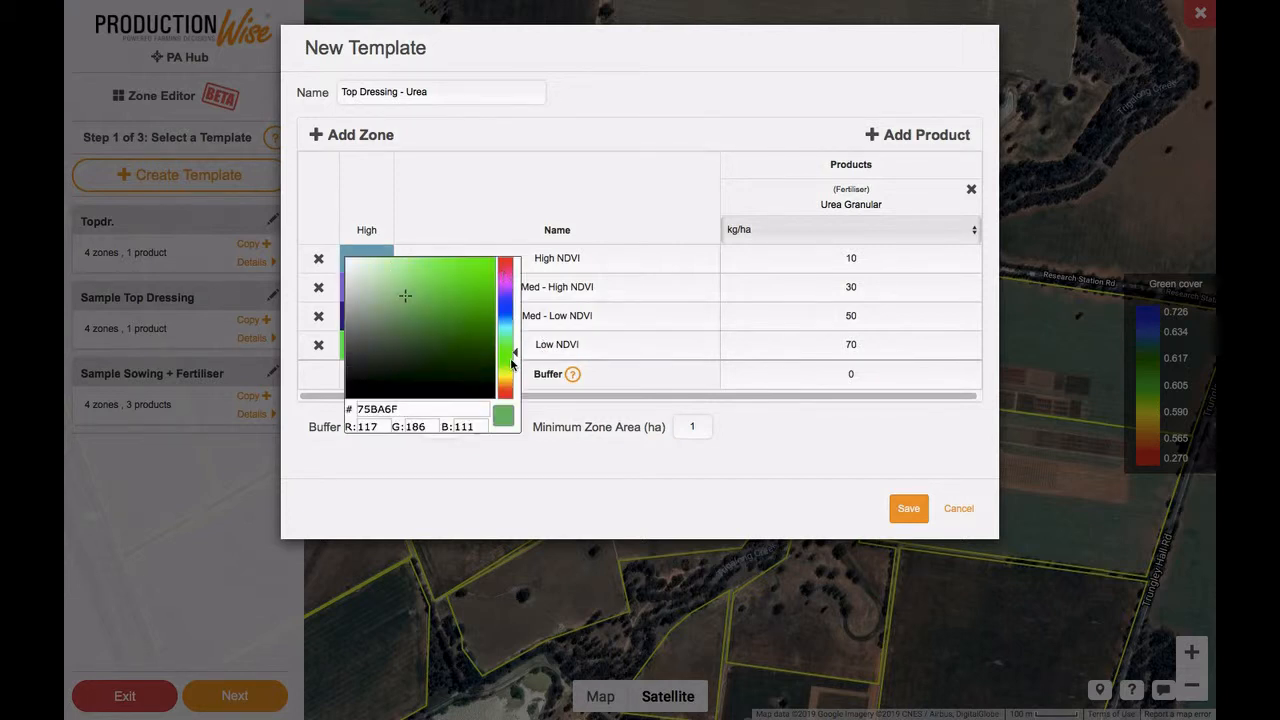
pyautogui.click(459, 359)
pyautogui.click(461, 344)
pyautogui.click(492, 239)
pyautogui.click(367, 281)
pyautogui.click(509, 365)
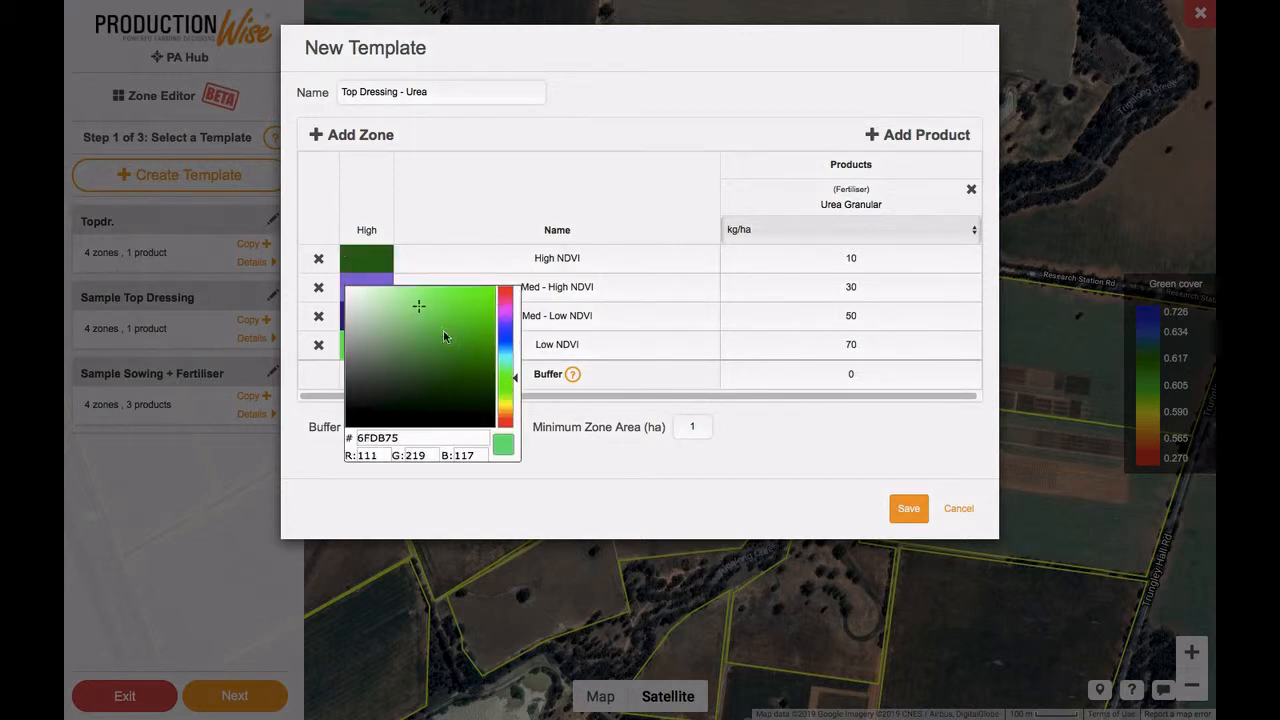
pyautogui.click(440, 330)
pyautogui.click(443, 244)
# - Colour the Med - Low NDVI zone orange-brown and the Low NDVI zone red, and save the template
pyautogui.click(367, 315)
pyautogui.click(506, 440)
pyautogui.click(460, 357)
pyautogui.click(445, 290)
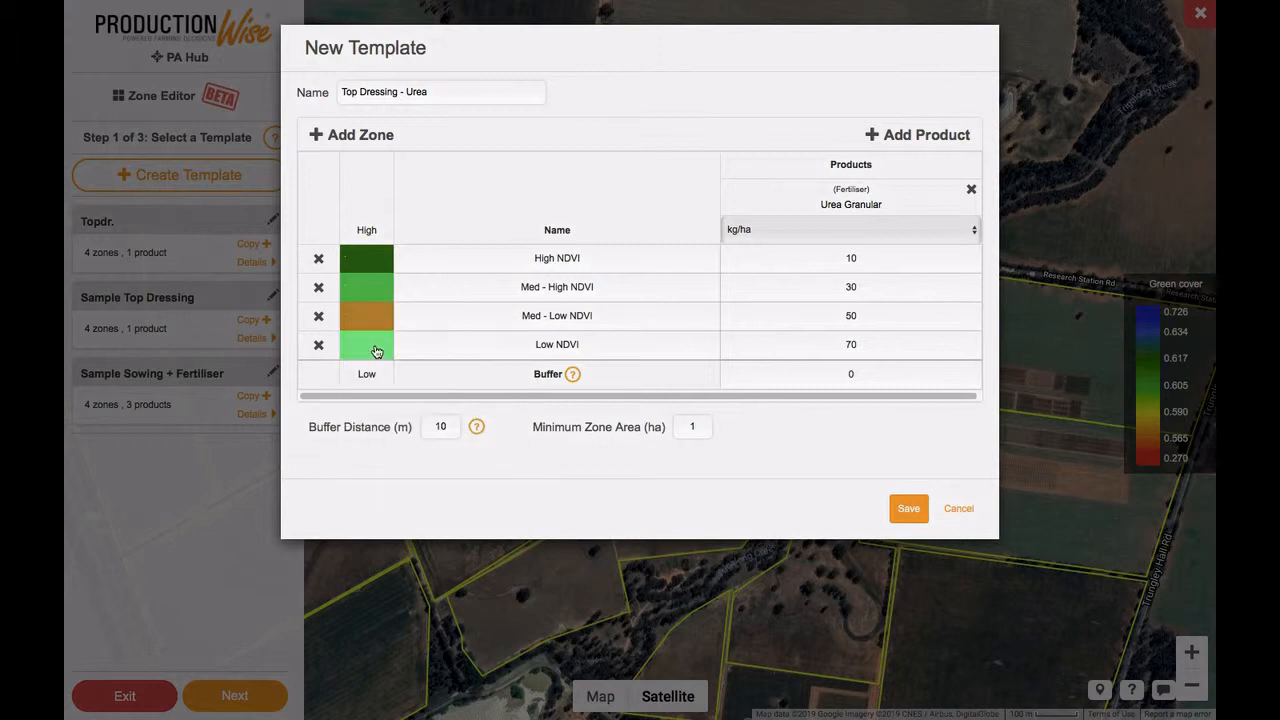
pyautogui.click(373, 347)
pyautogui.click(506, 350)
pyautogui.click(492, 361)
pyautogui.click(791, 485)
pyautogui.click(908, 510)
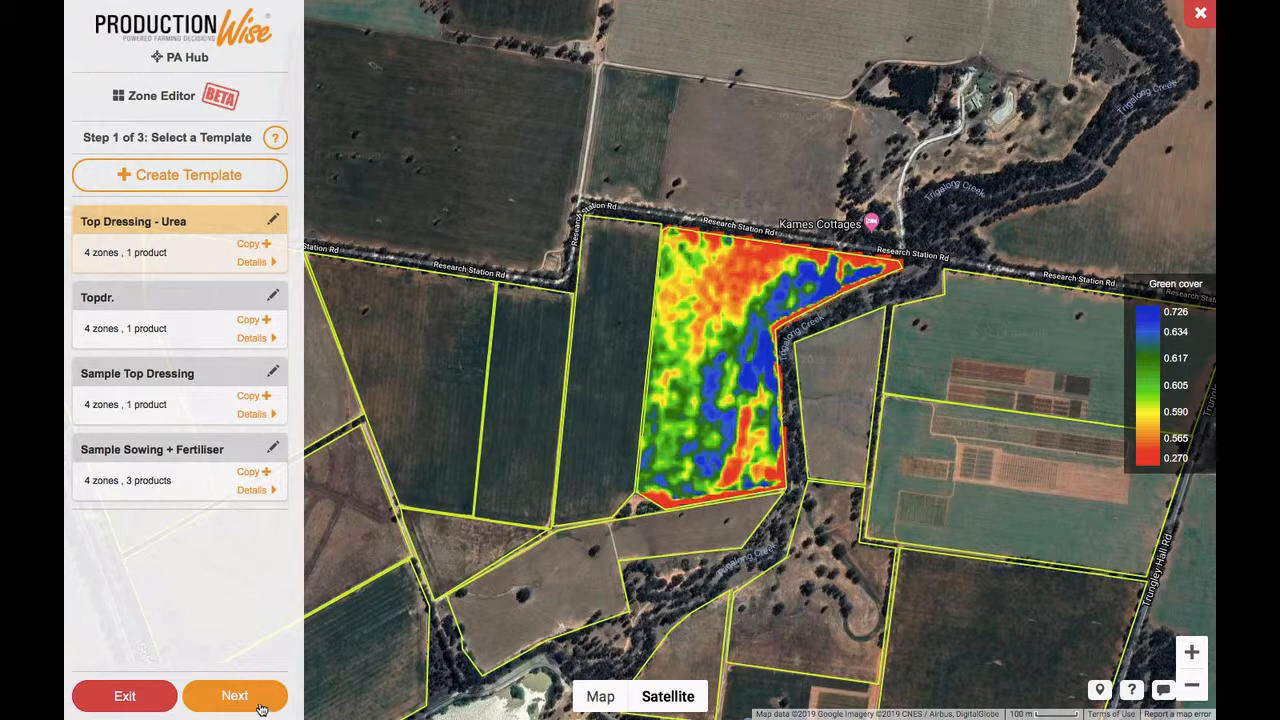
# - Generate zones from the Top Dressing - Urea template and lower the three inner zone boundaries on the green cover scale
pyautogui.click(260, 697)
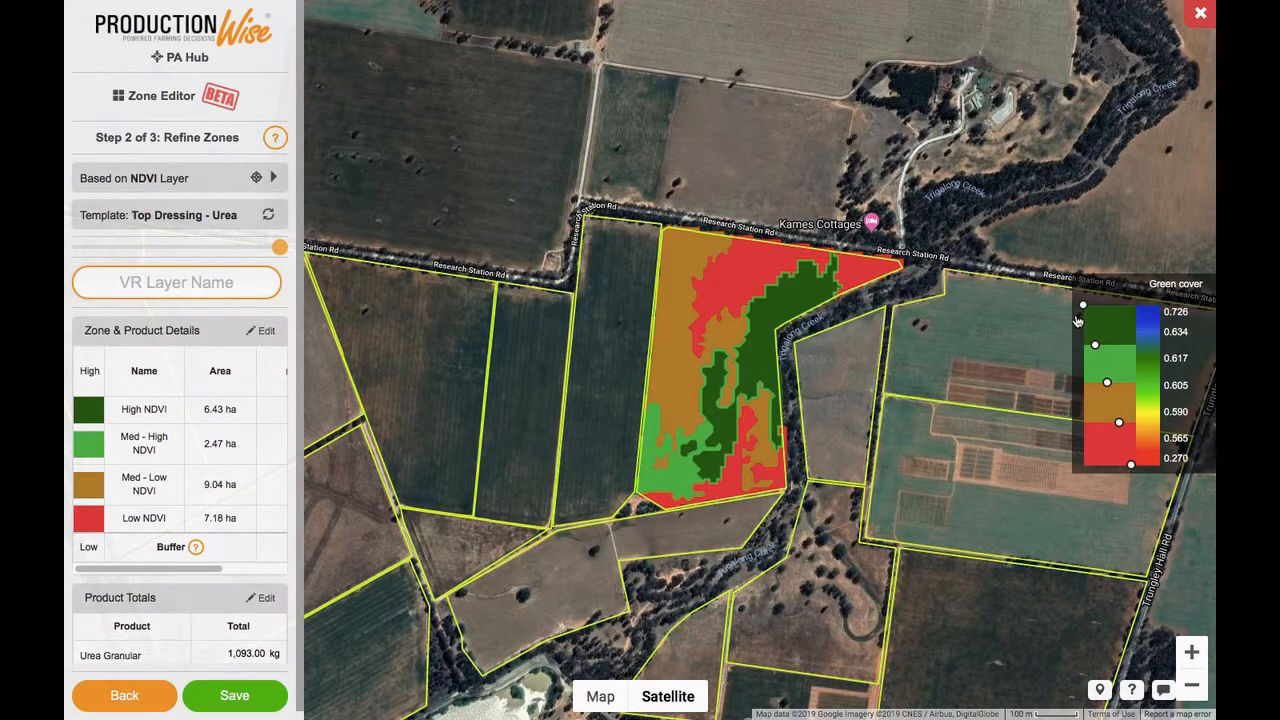
pyautogui.moveTo(1096, 338); pyautogui.dragTo(1095, 350)
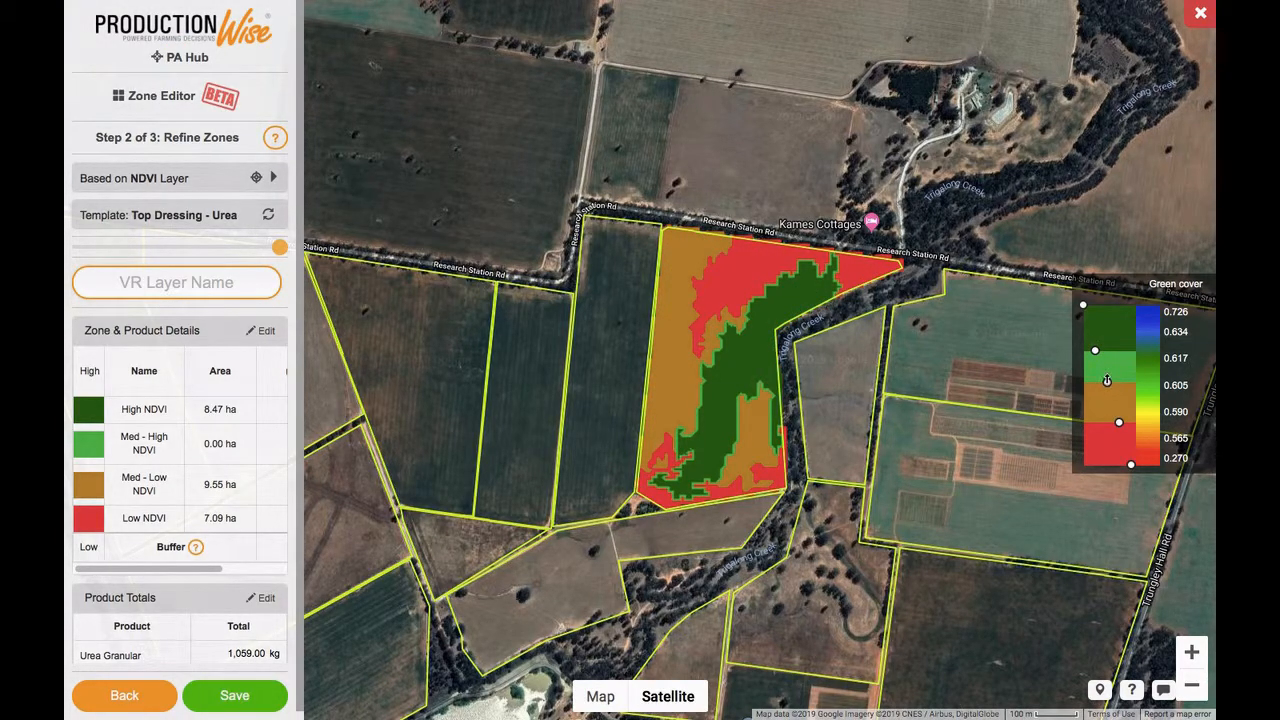
pyautogui.moveTo(1107, 381); pyautogui.dragTo(1119, 430)
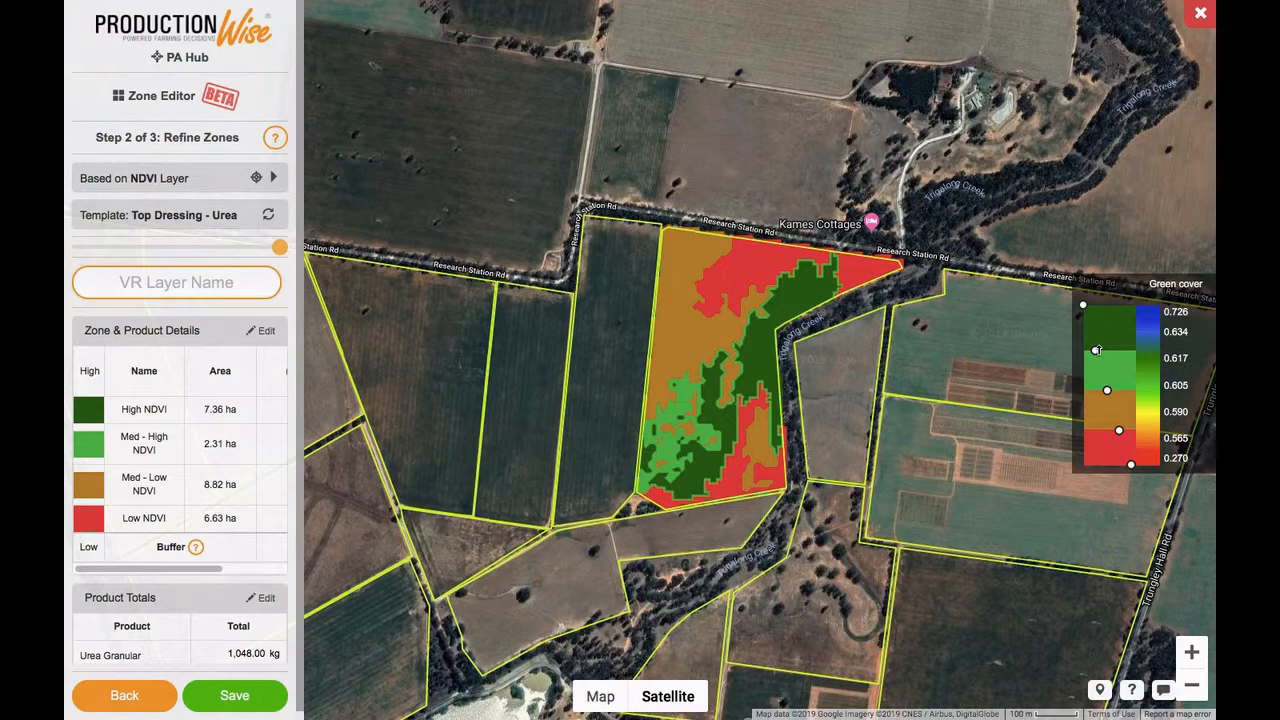
pyautogui.moveTo(1107, 389); pyautogui.dragTo(1107, 394)
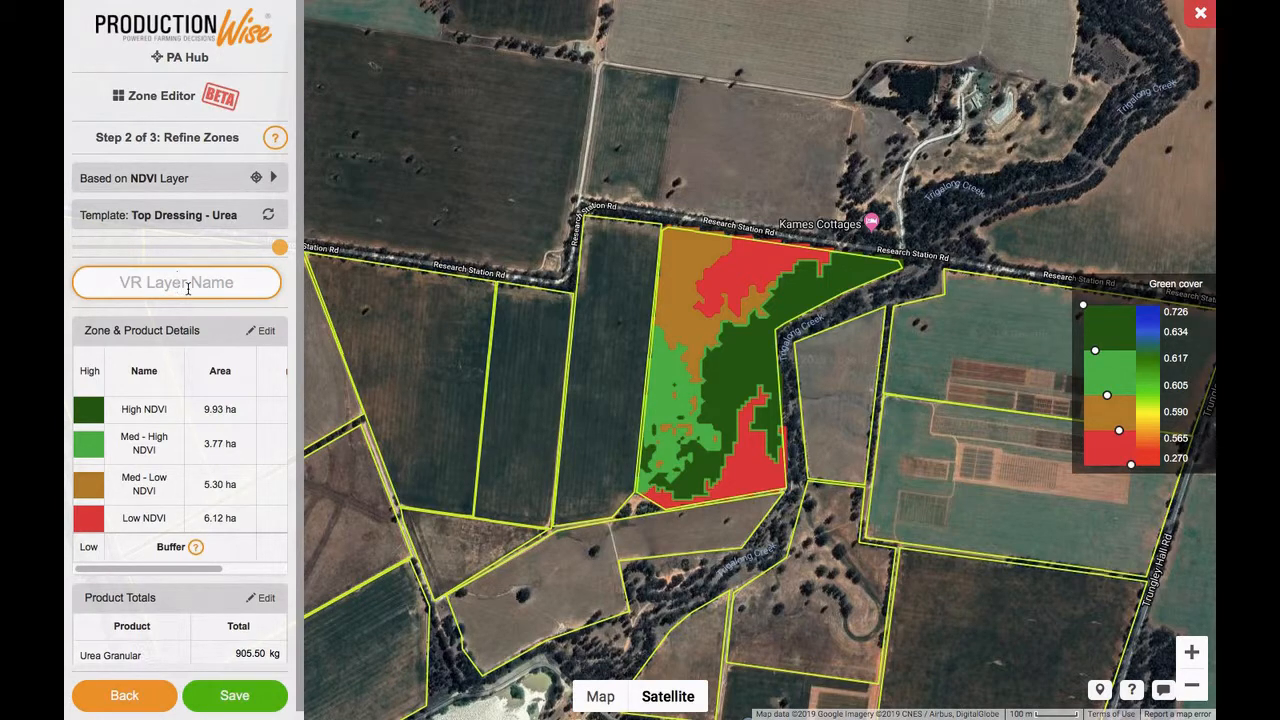
# - Save the variable rate layer as "Urea application - 1" and download it as a shapefile
pyautogui.write('Urea ')
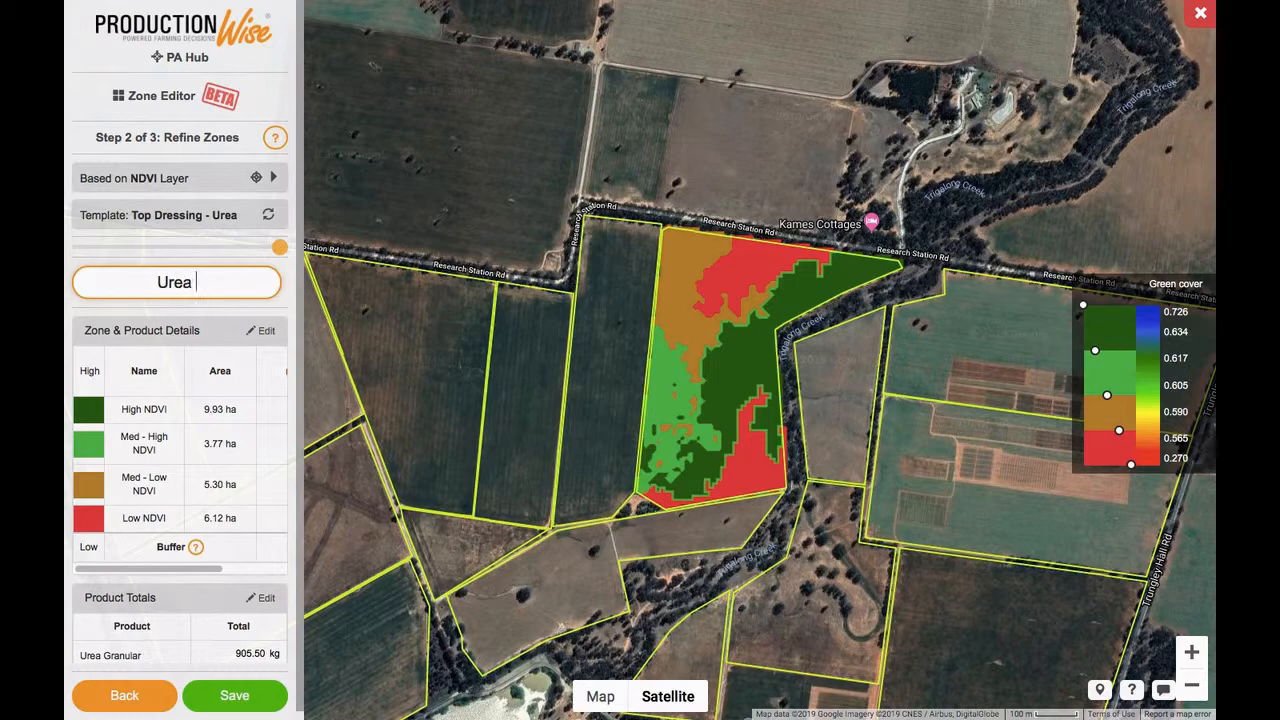
pyautogui.write('application')
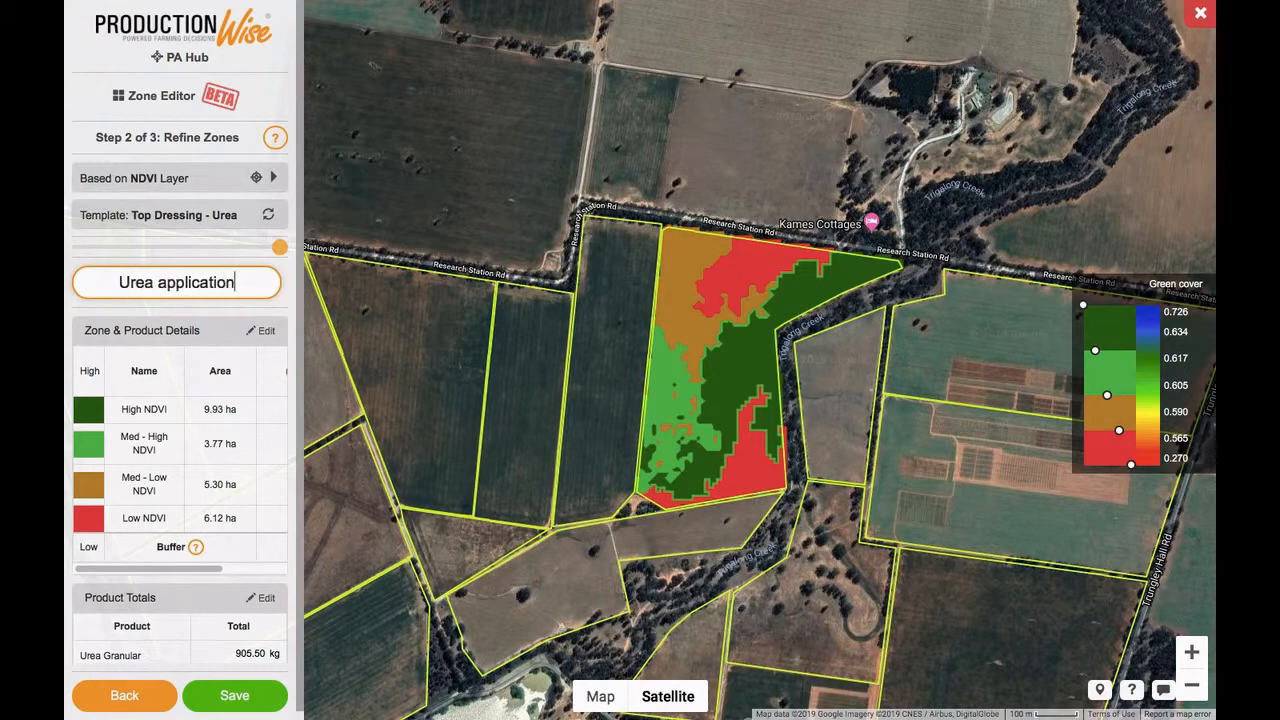
pyautogui.write(' - 1')
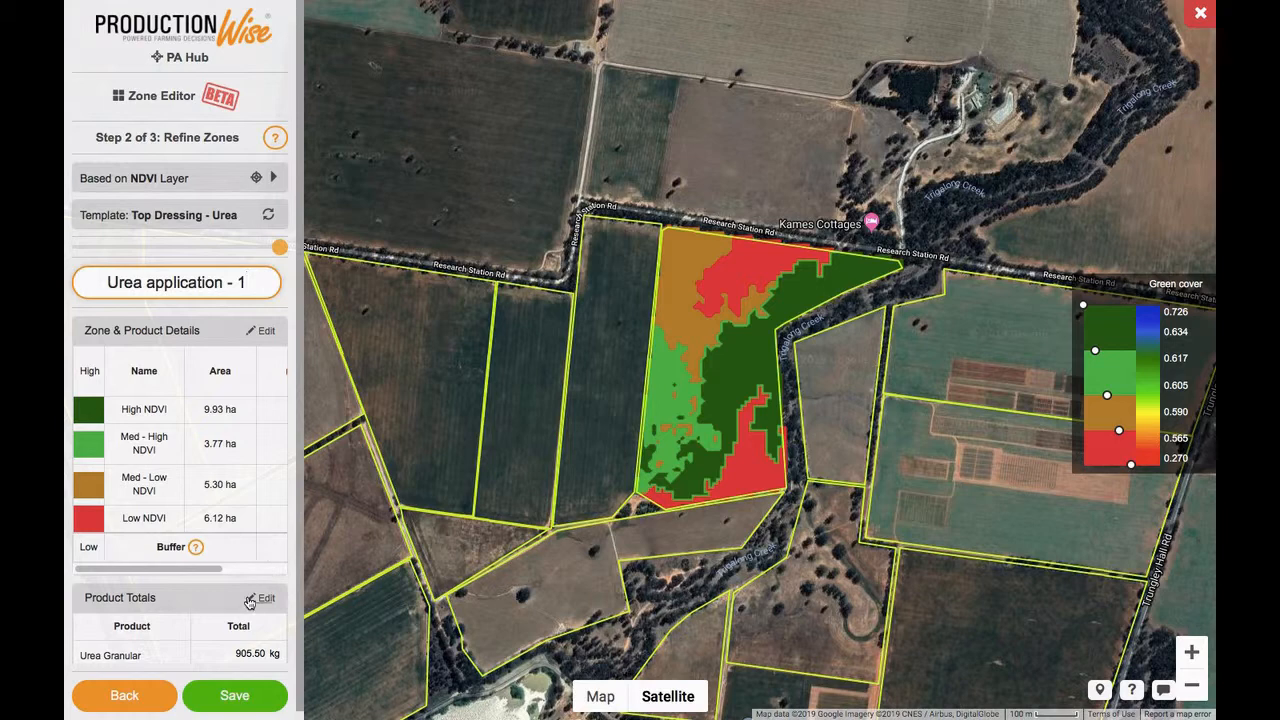
pyautogui.click(240, 700)
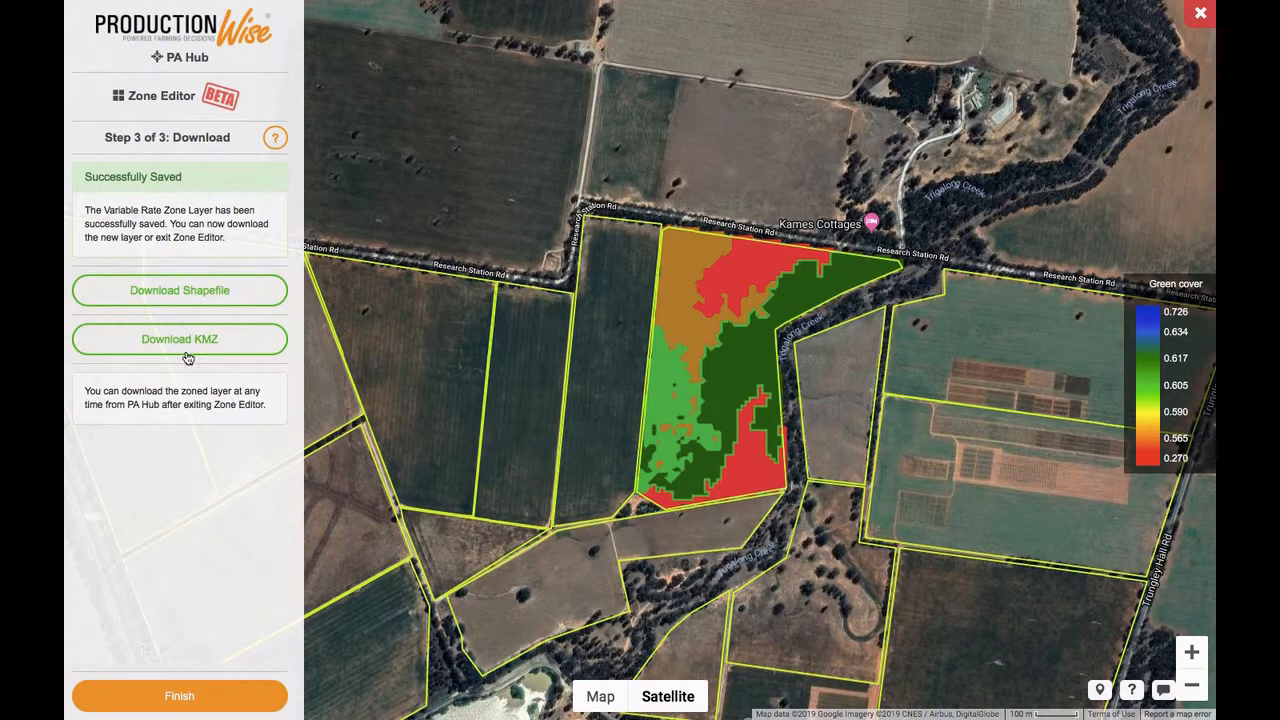
pyautogui.click(209, 300)
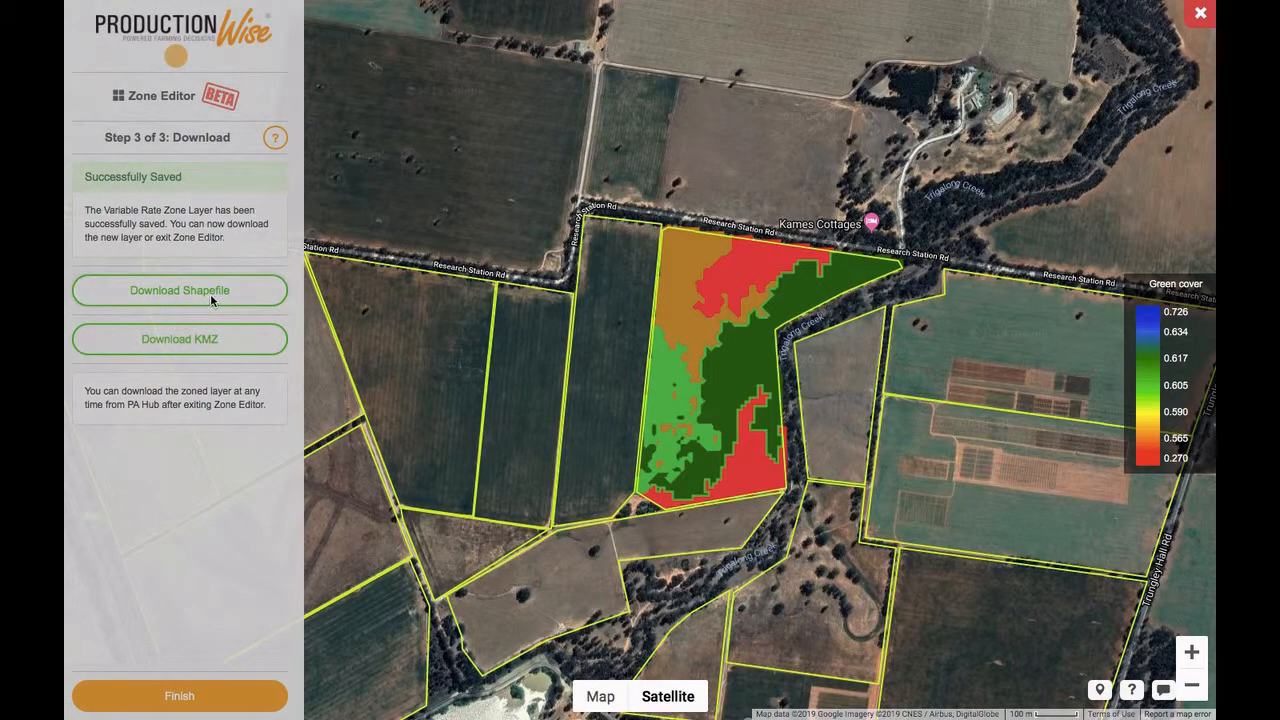